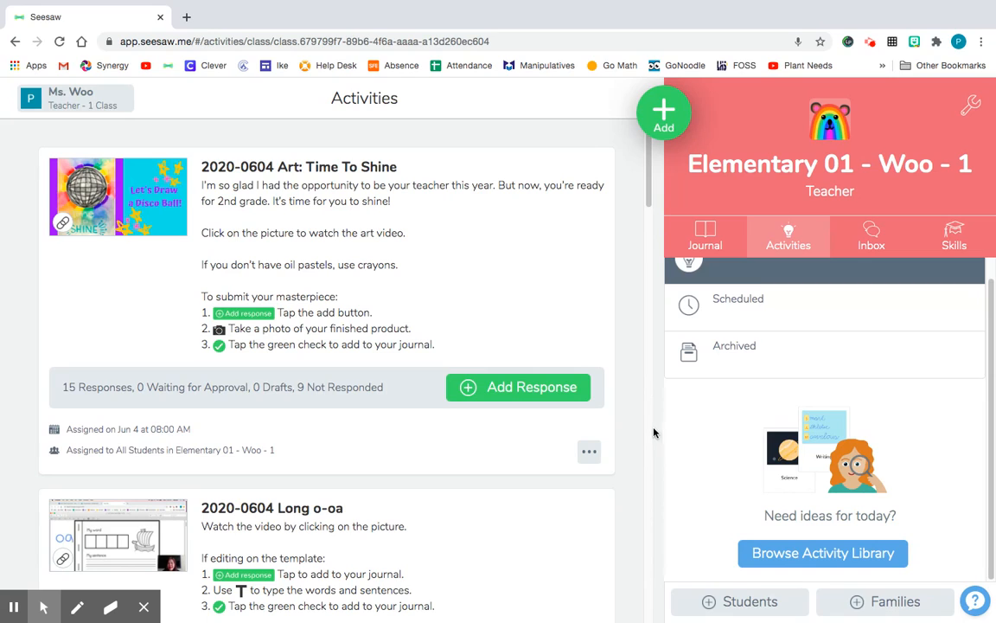
click(666, 119)
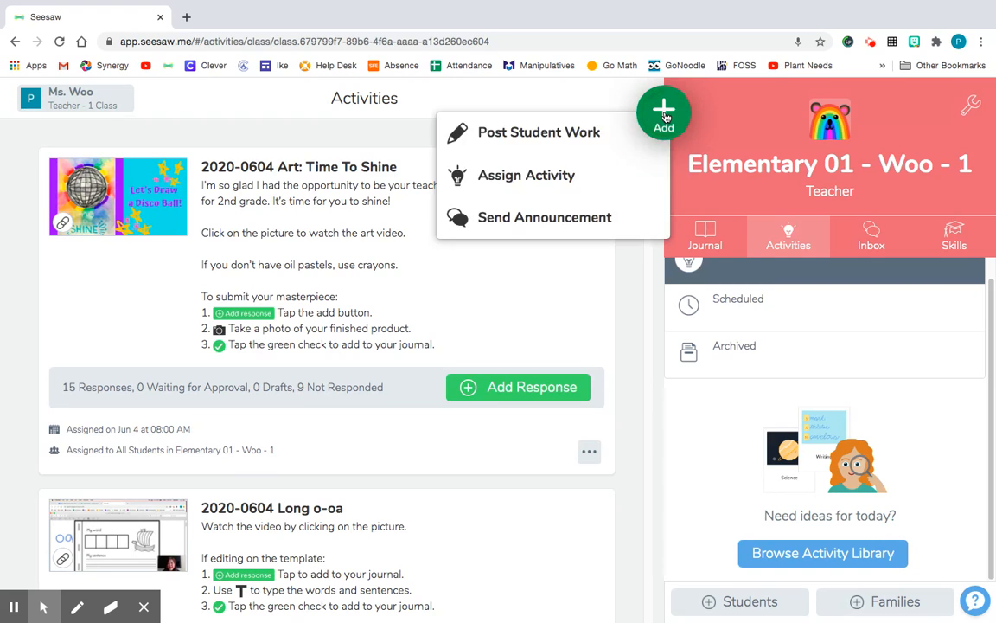
click(551, 173)
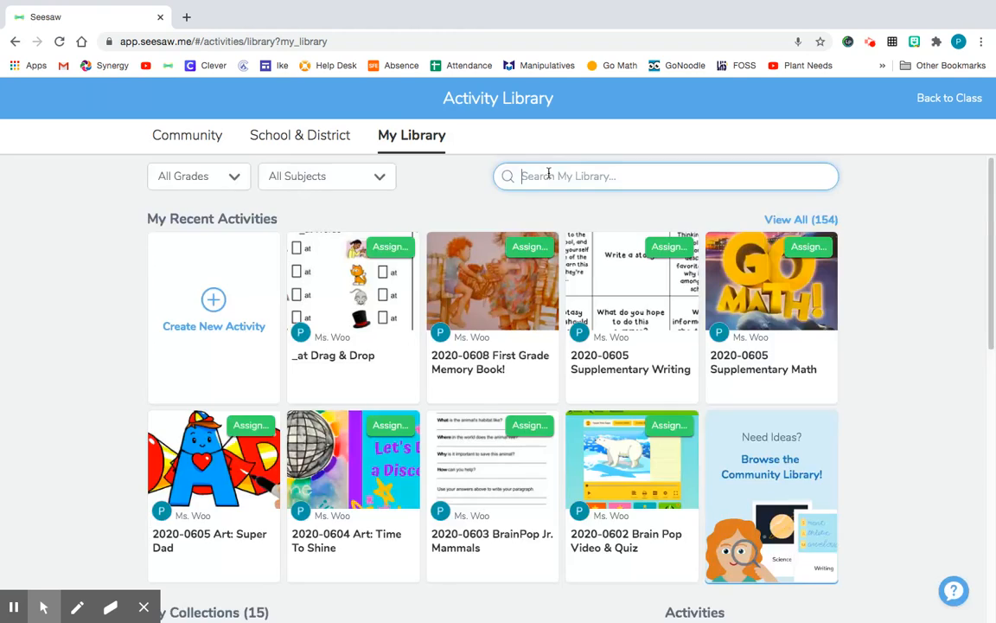
click(212, 139)
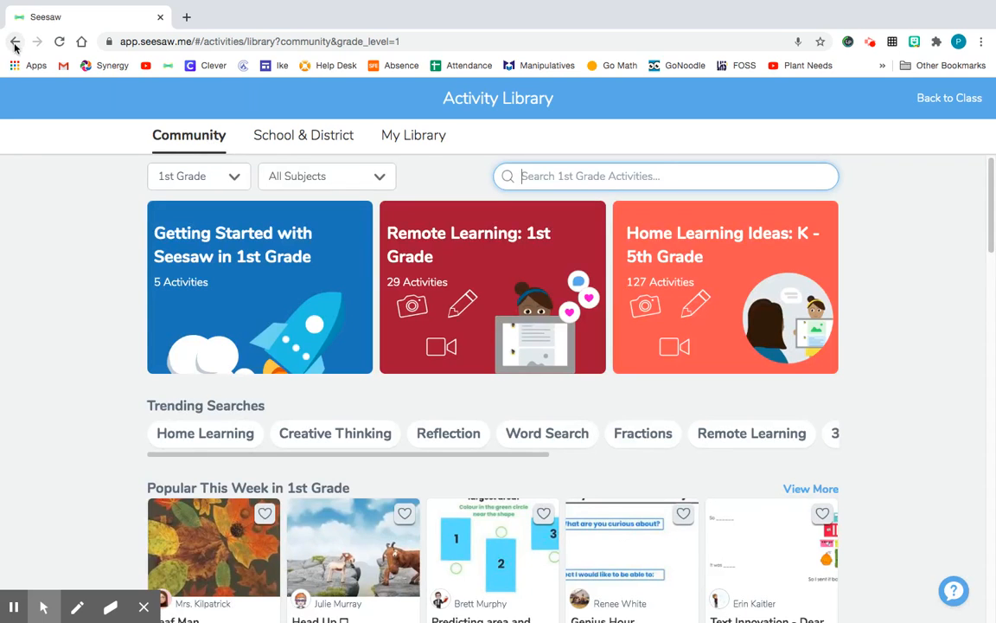
click(15, 42)
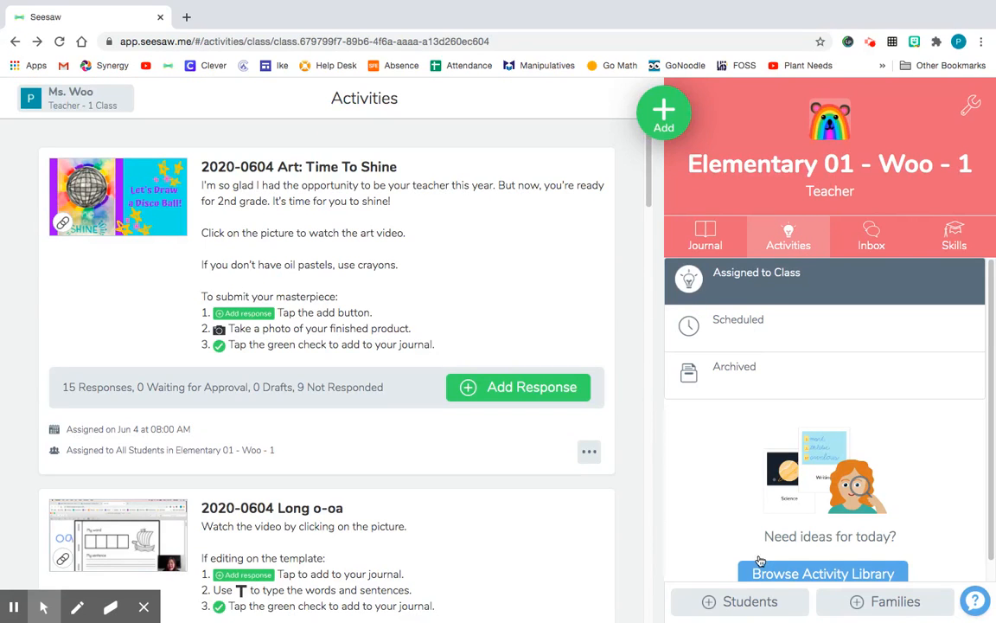
Browse the Community activity library and filter the 1st Grade activities to English Language Arts
scroll(829, 571, down, 1)
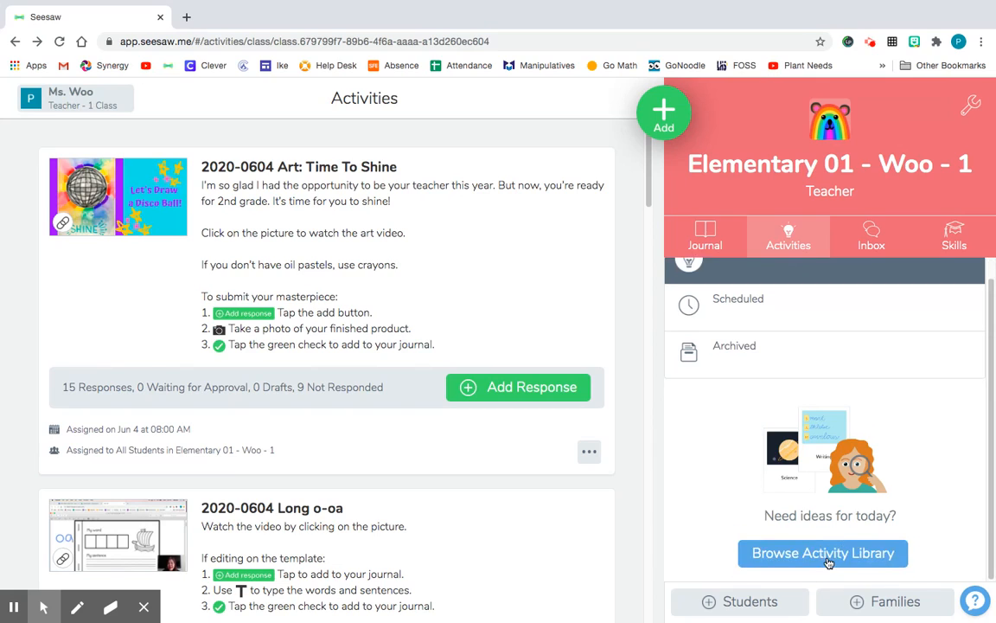
click(826, 555)
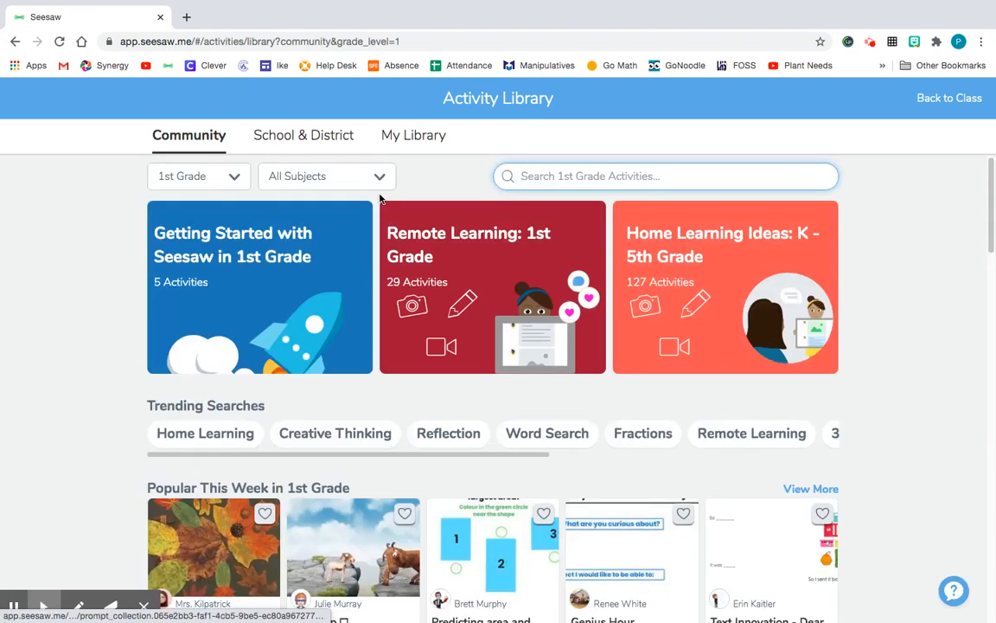
click(178, 136)
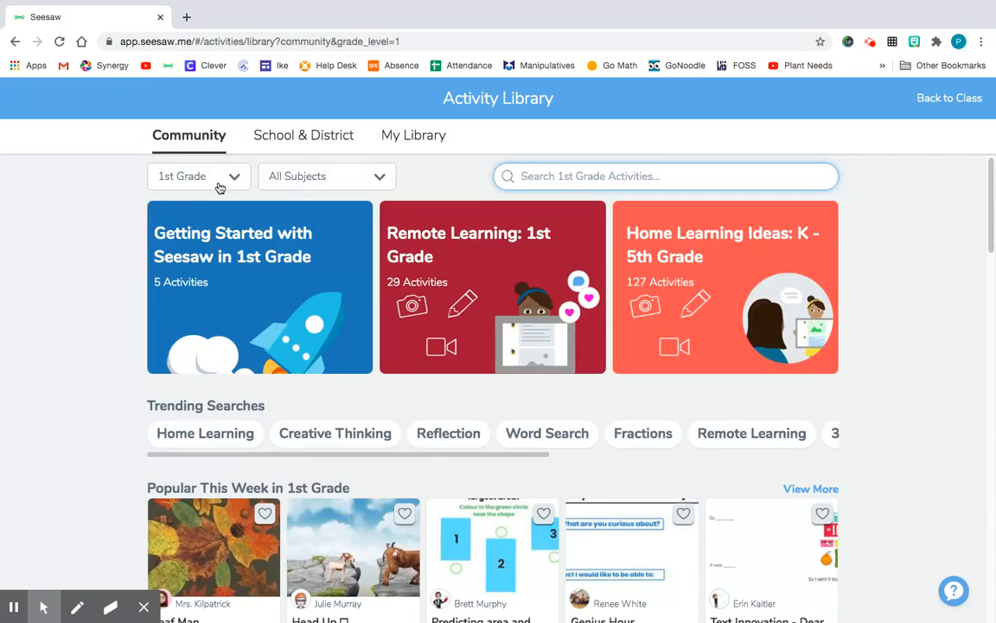
click(382, 178)
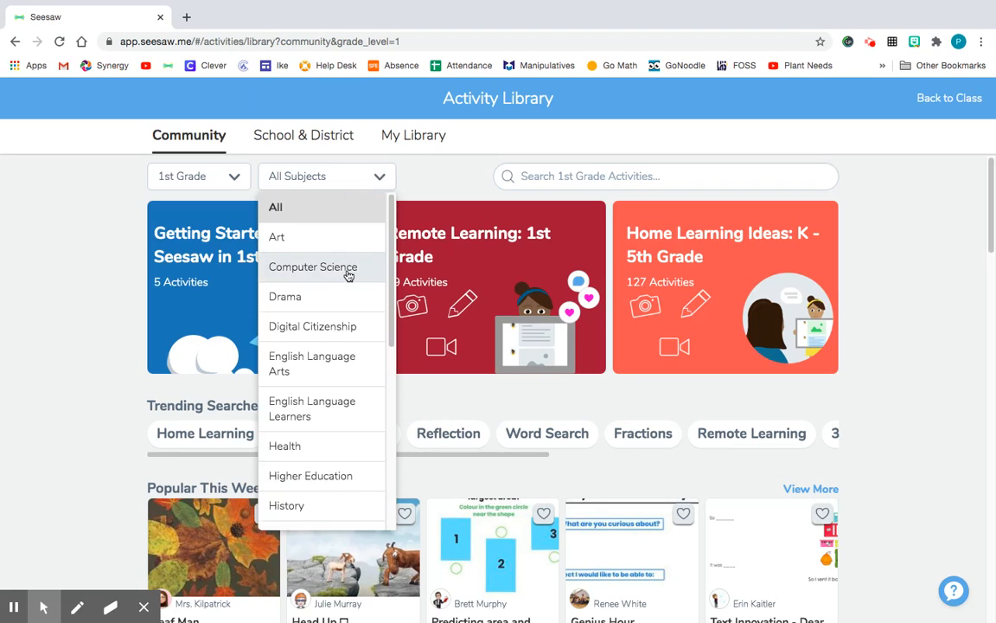
click(337, 371)
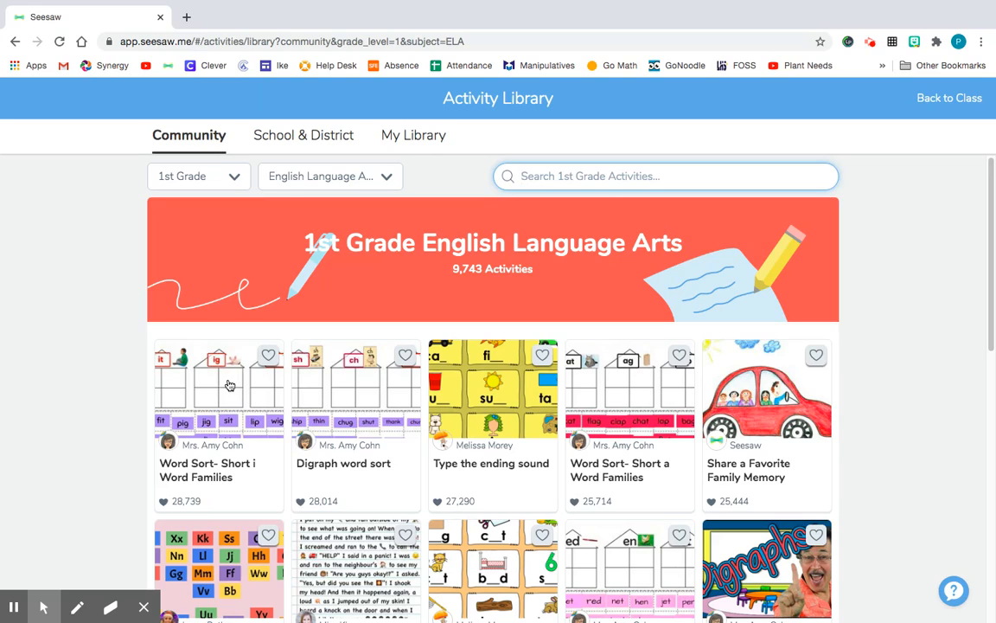
Save the "Word Sort- Short i Word Families" activity to My Library and open its details from there
click(269, 358)
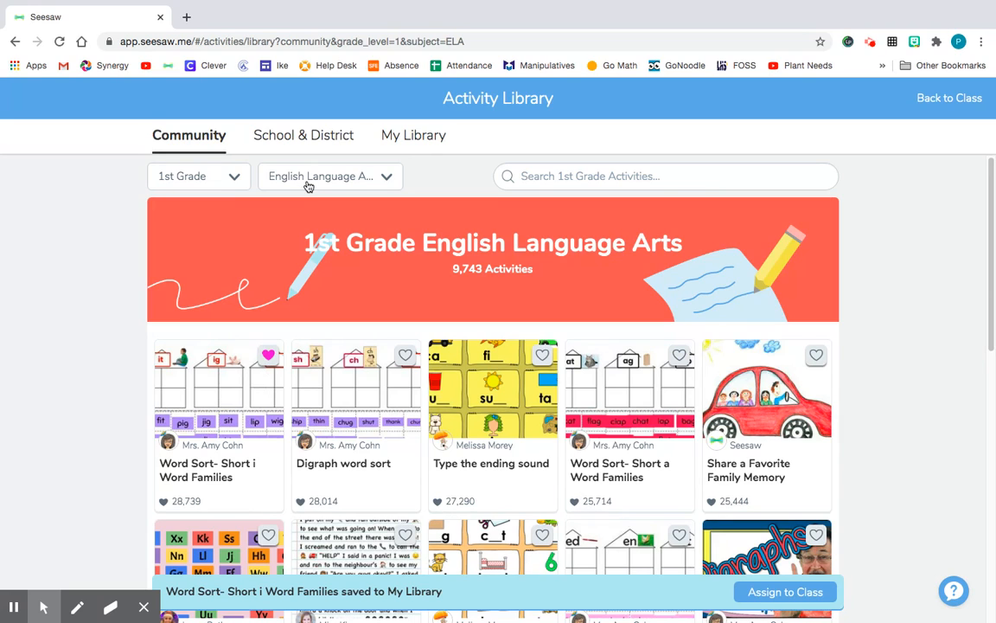
click(413, 137)
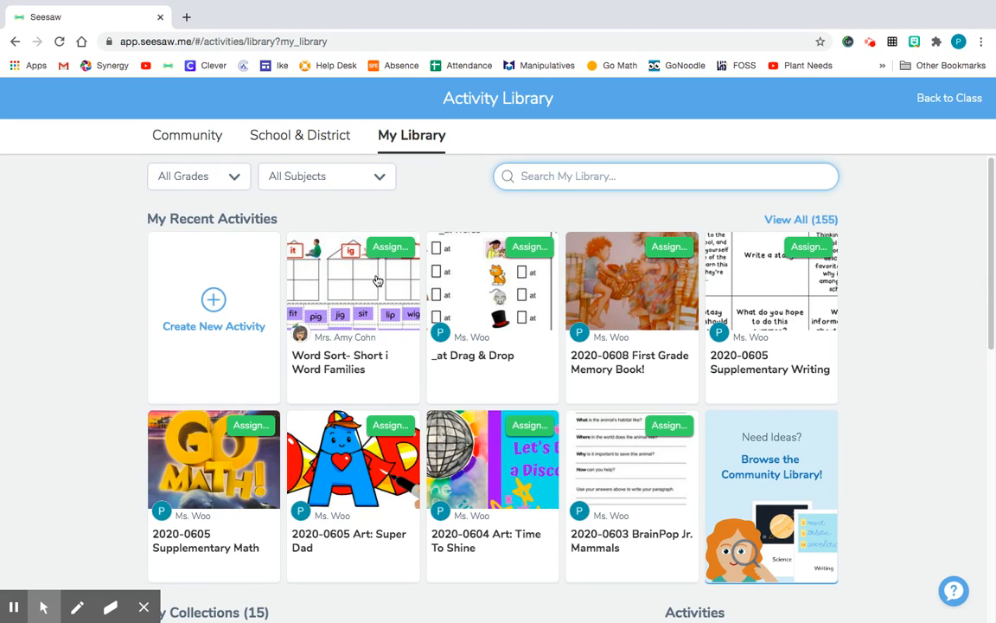
click(340, 300)
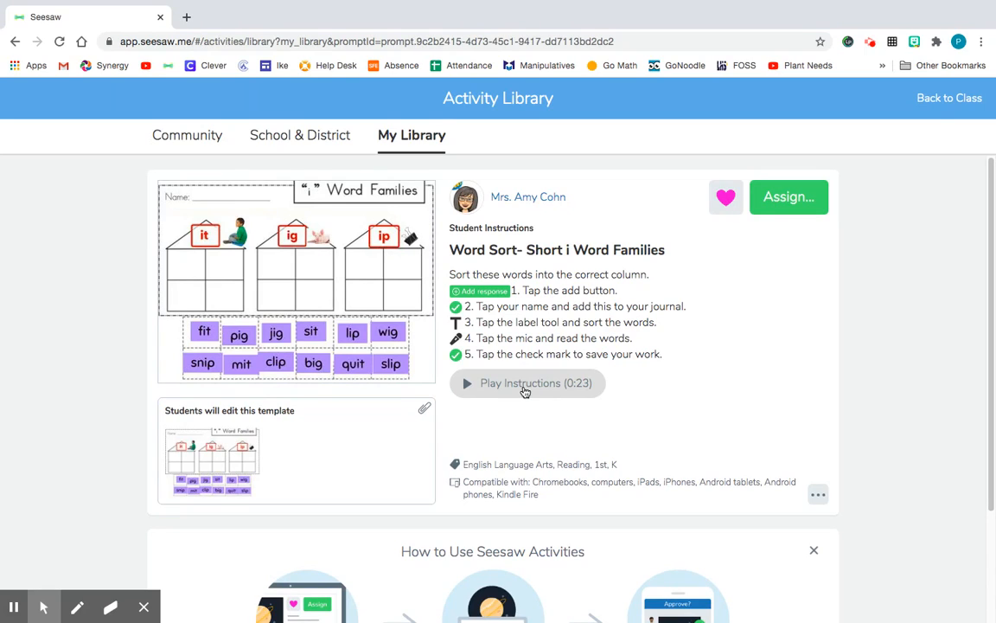
Make an editable copy of the "Word Sort- Short i Word Families" activity
click(818, 496)
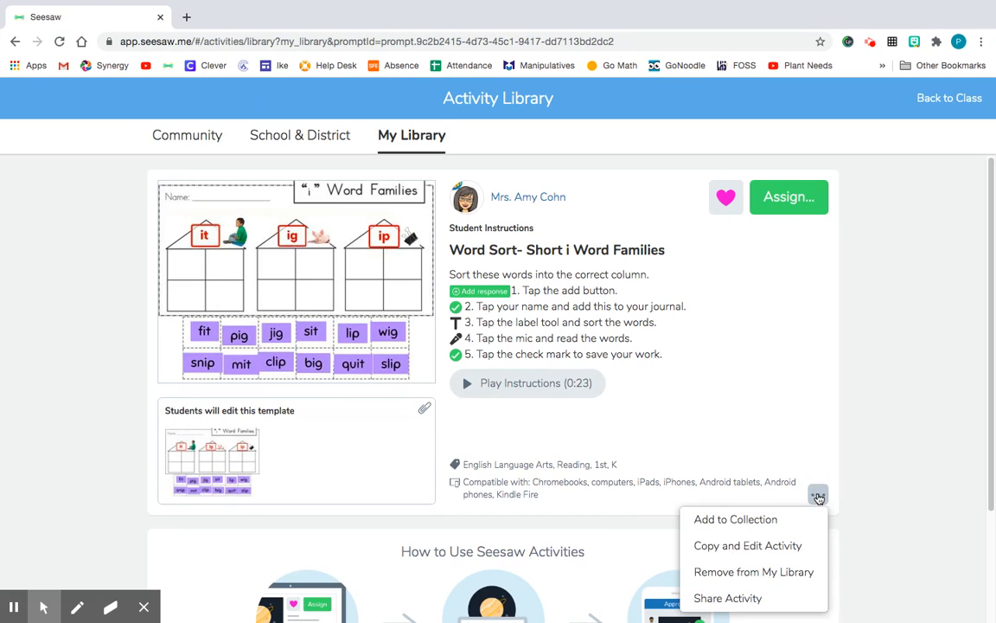
scroll(818, 496, down, 1)
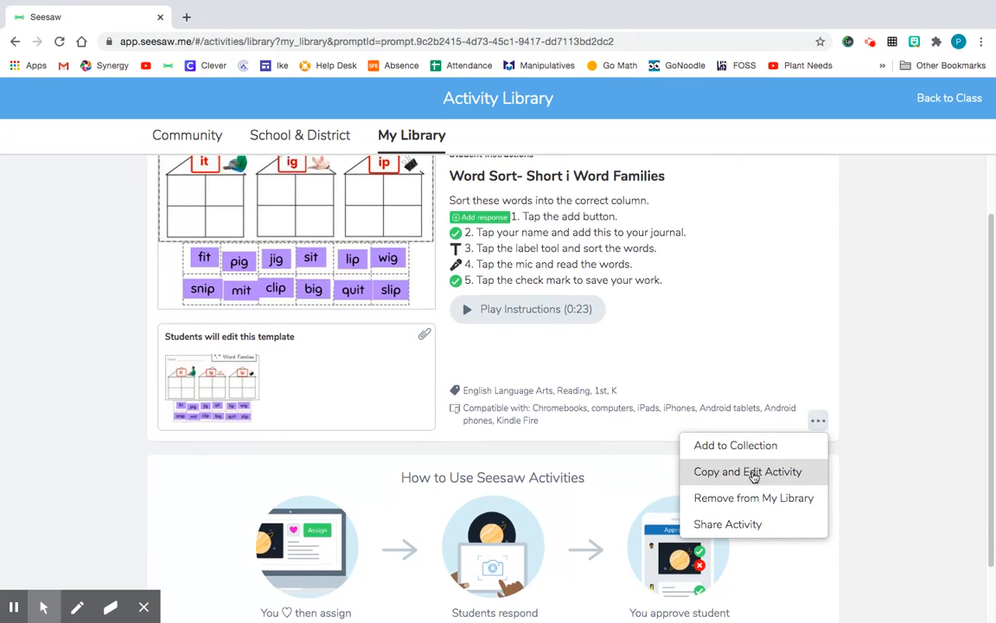
click(779, 474)
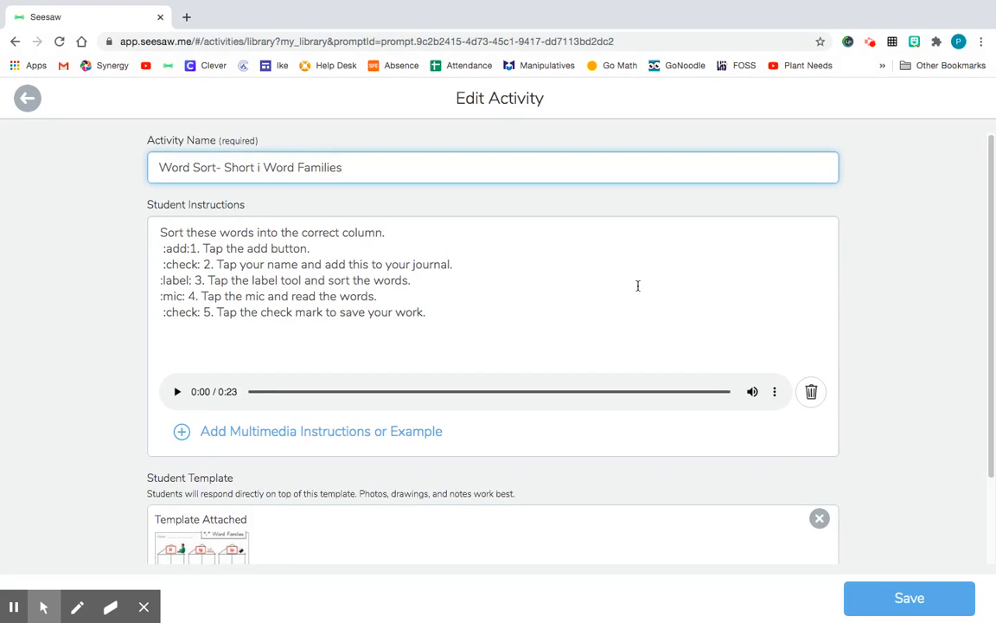
Reword the first numbered student instruction to read "1. Tap :add: to begin.", with the icon code placed after "Tap"
scroll(584, 274, down, 1)
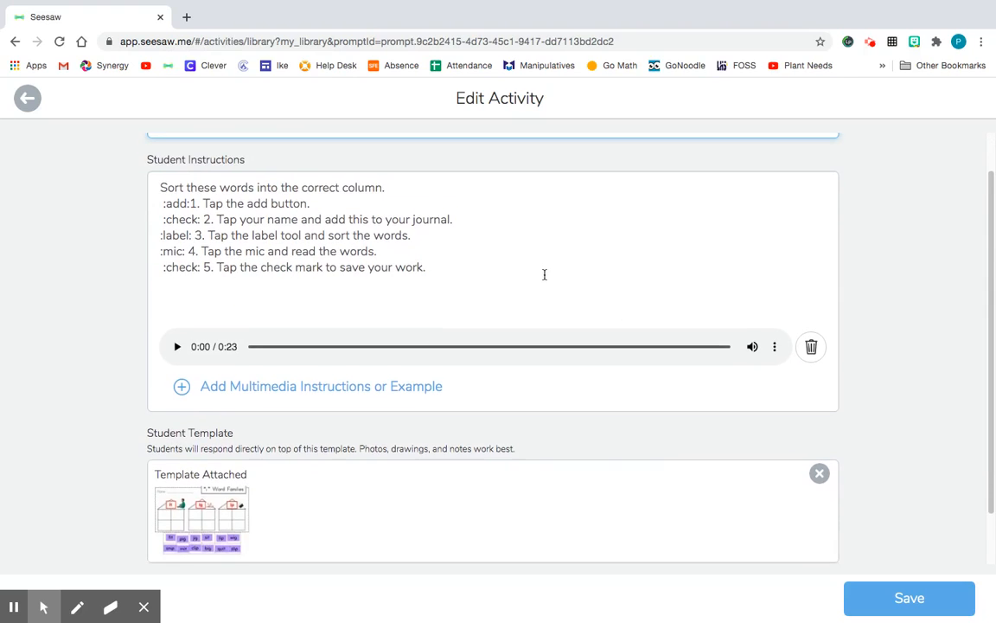
scroll(554, 274, up, 1)
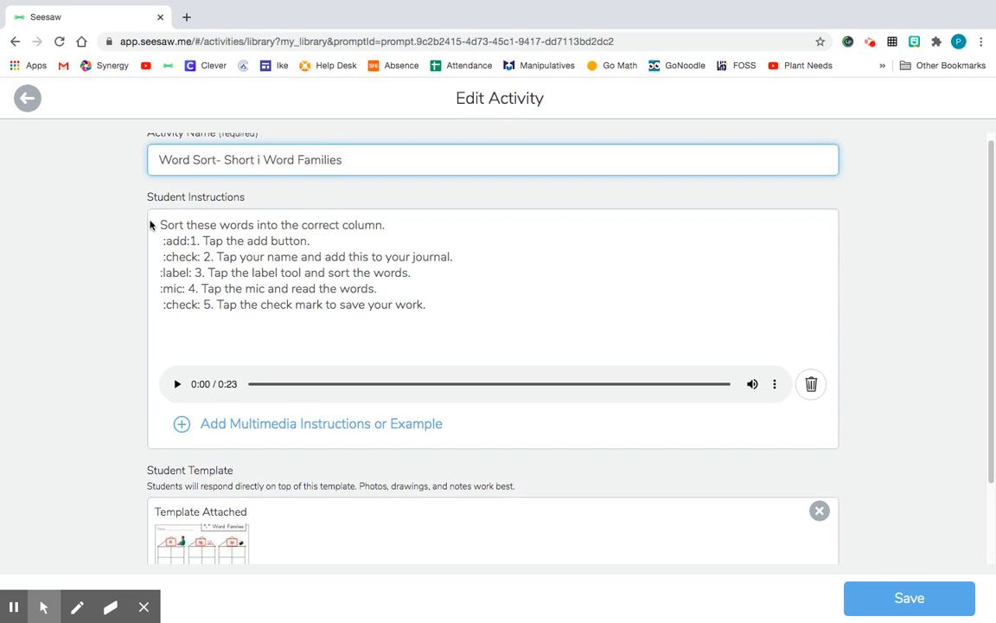
drag(187, 239, 162, 242)
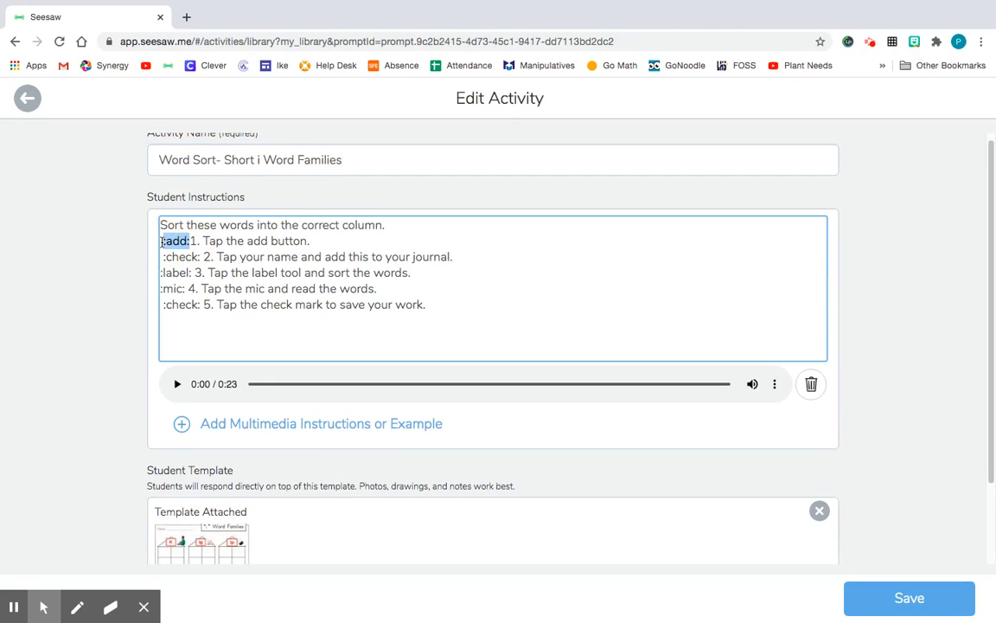
key(BackSpace)
click(174, 242)
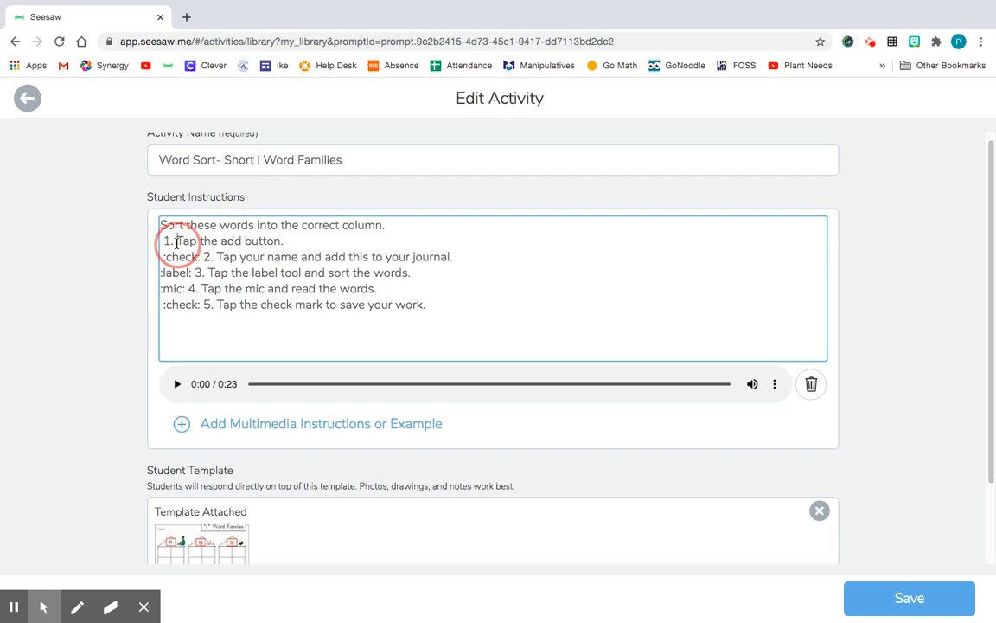
click(200, 243)
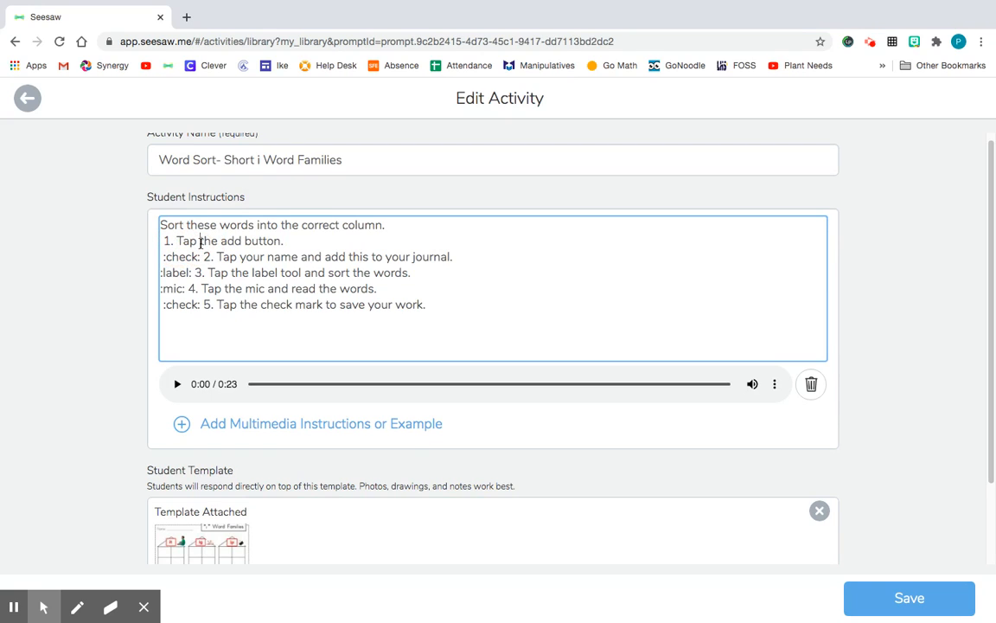
key(ctrl+v)
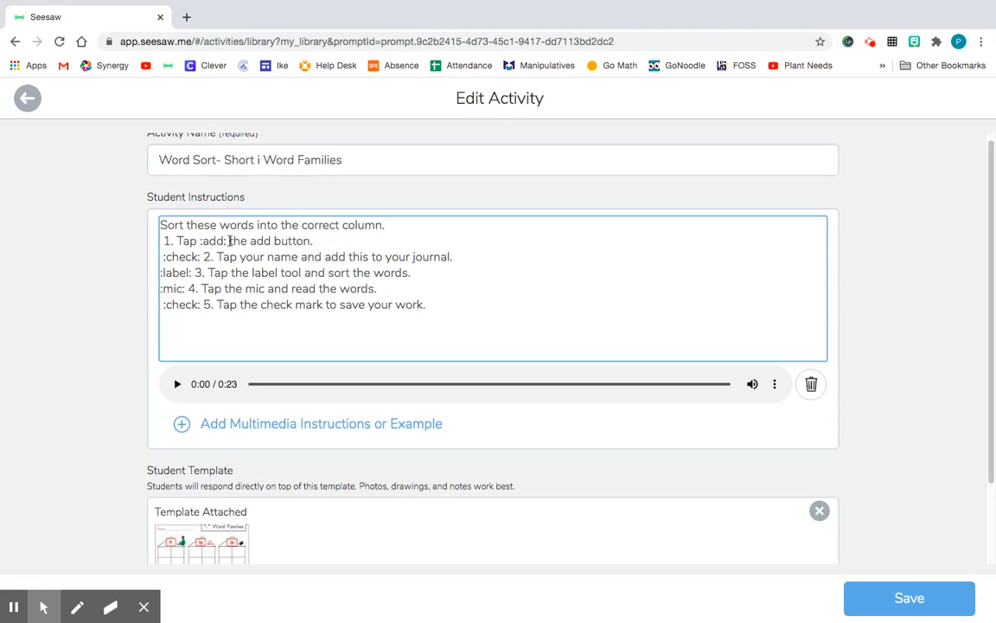
drag(229, 242, 312, 241)
text(to)
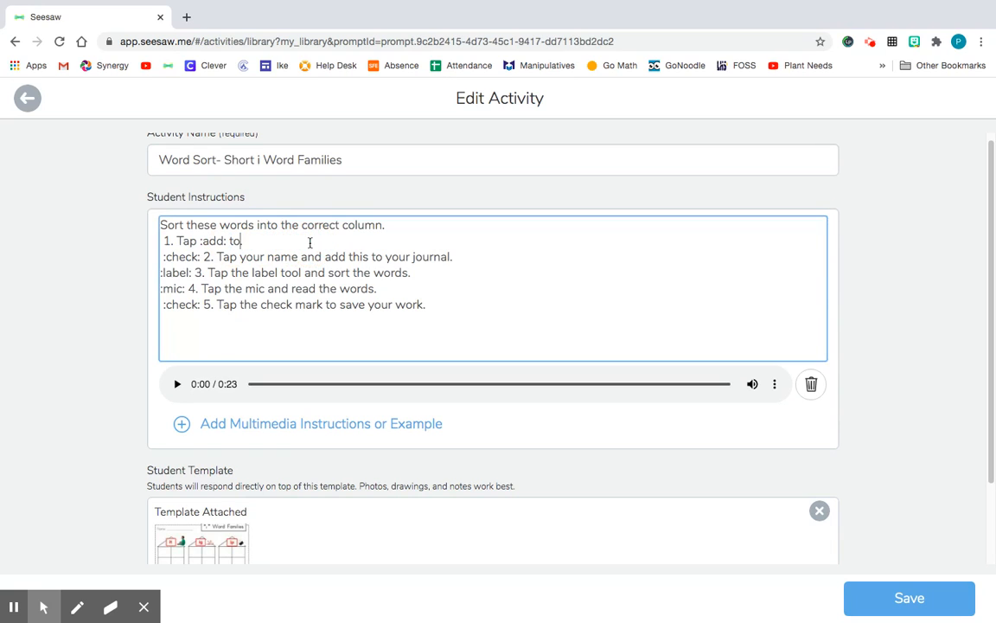
text( gegin.)
Reword the second student instruction to read "2. Tap :check: to add this to your journal."
drag(199, 257, 160, 256)
key(BackSpace)
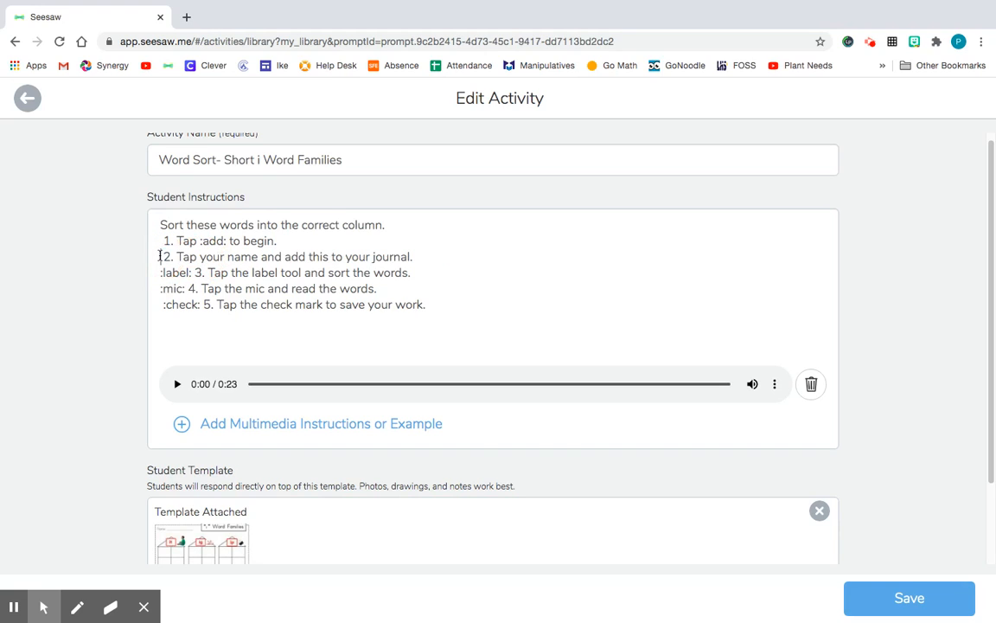
click(198, 257)
key(ctrl+v)
click(198, 257)
drag(240, 257, 325, 257)
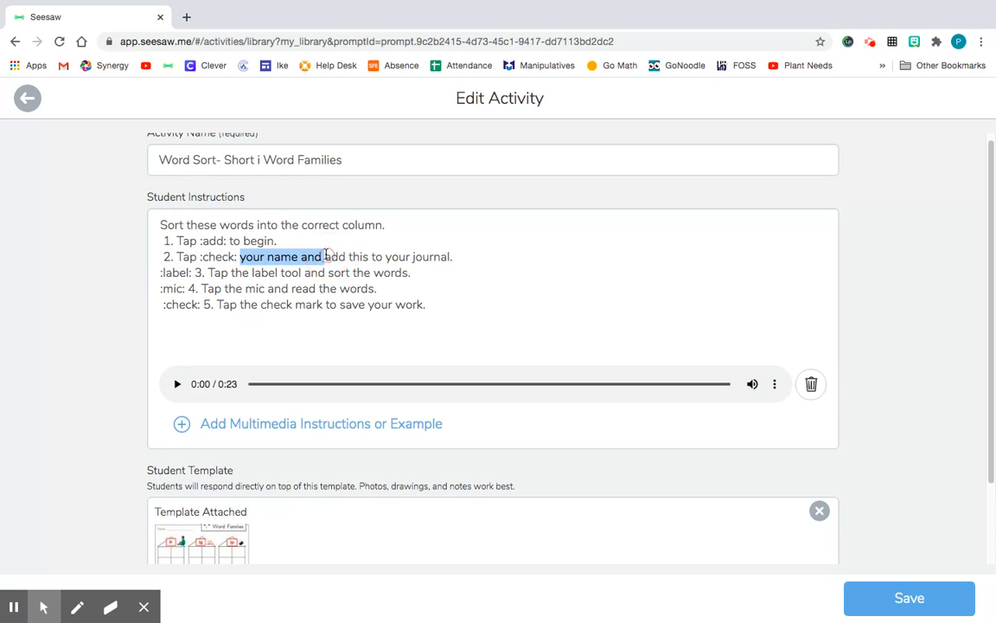
text(to)
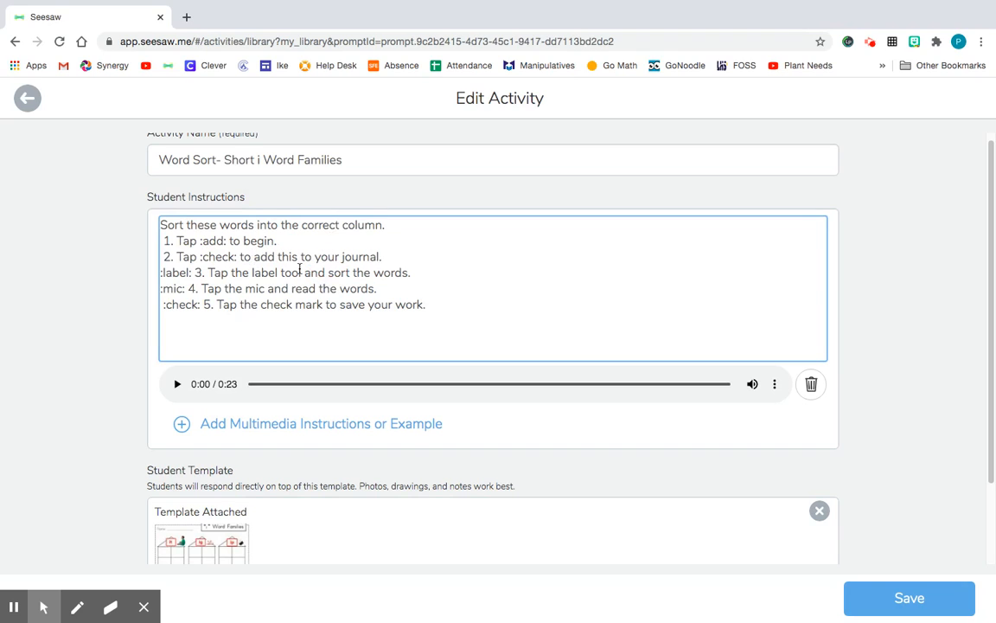
Reword the third student instruction to read "3. Tap :label: to sort the words."
drag(197, 272, 154, 272)
key(BackSpace)
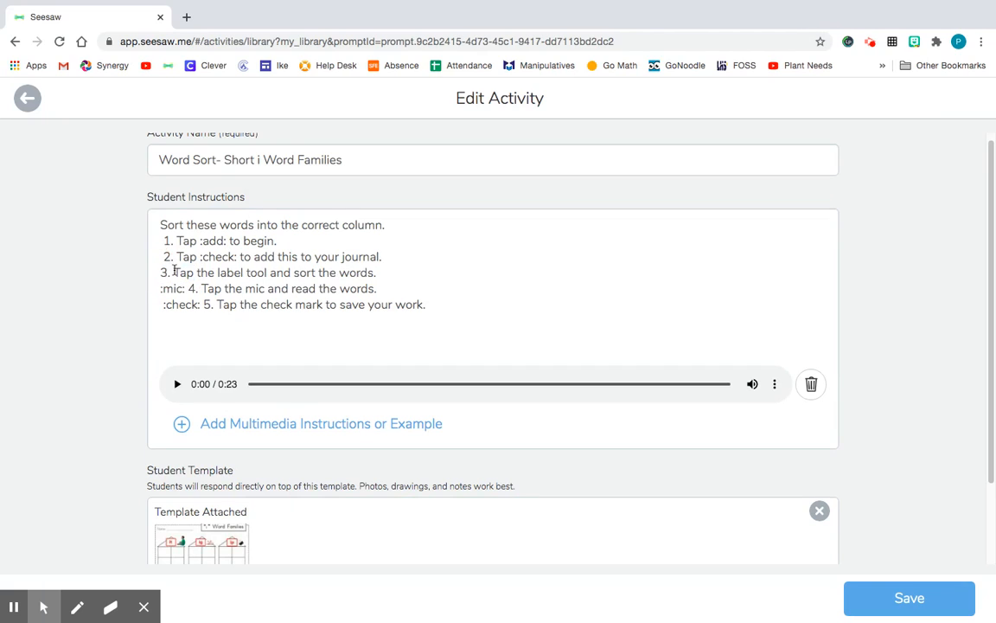
click(198, 272)
key(ctrl+v)
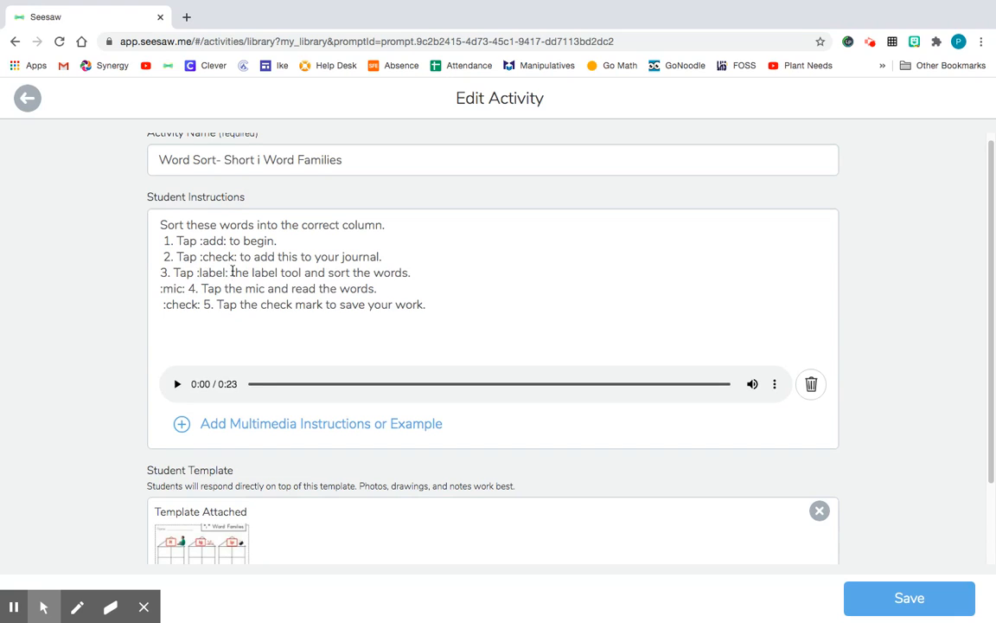
drag(232, 272, 323, 274)
text(to)
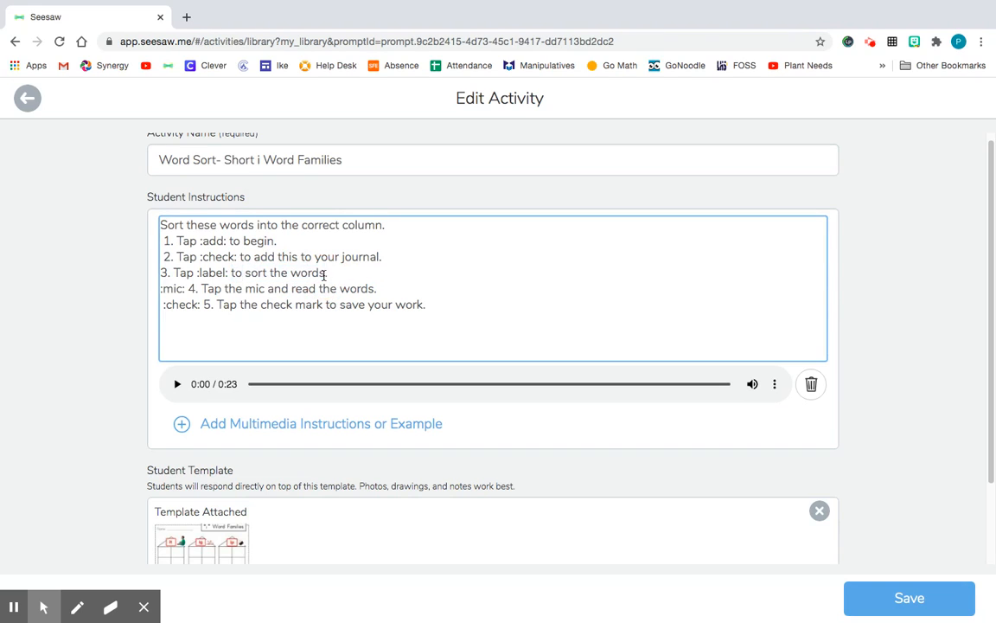
Reword the fourth student instruction to read "4. Tap :mic: when you're ready to read the words."
drag(185, 288, 157, 289)
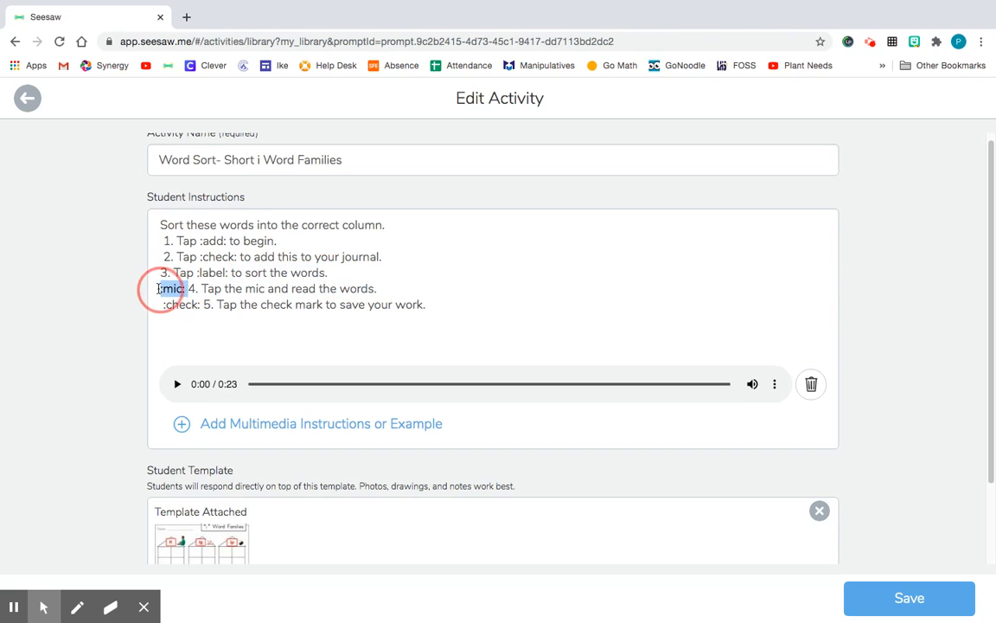
key(BackSpace)
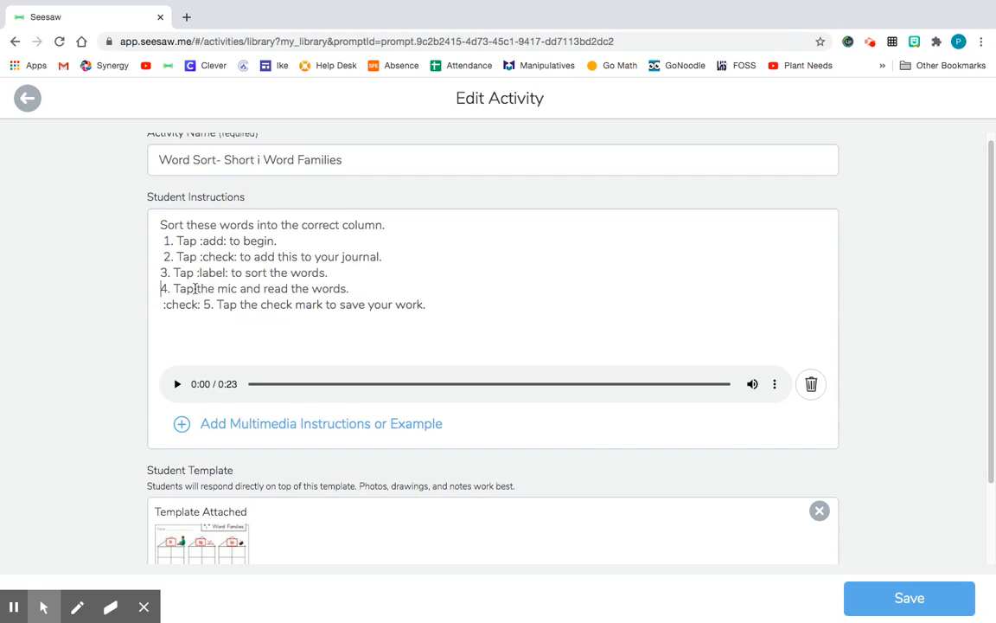
click(196, 289)
text(:mic:)
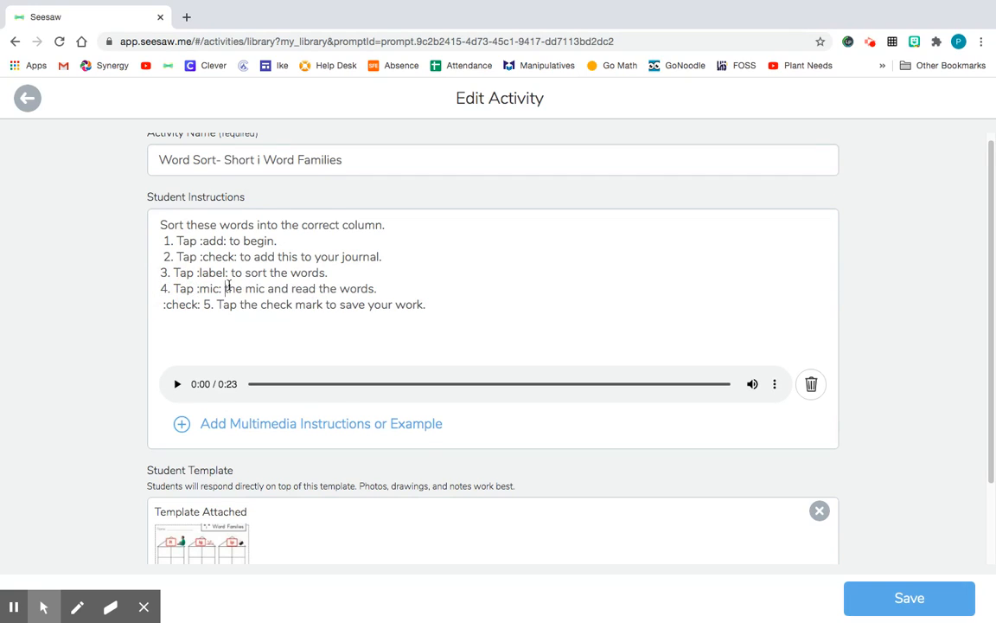
drag(224, 289, 289, 292)
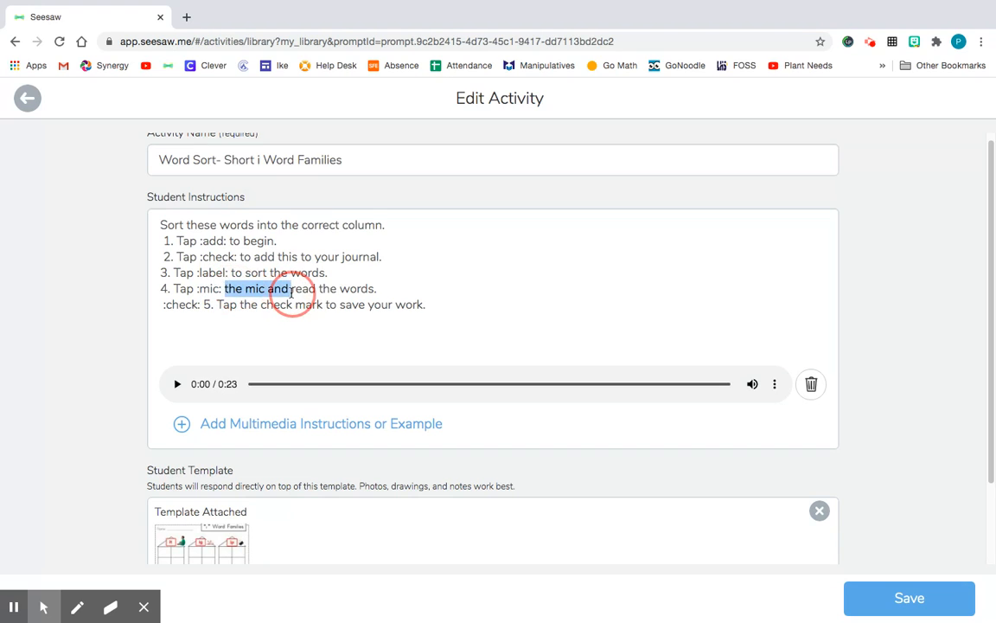
text(when you're rea)
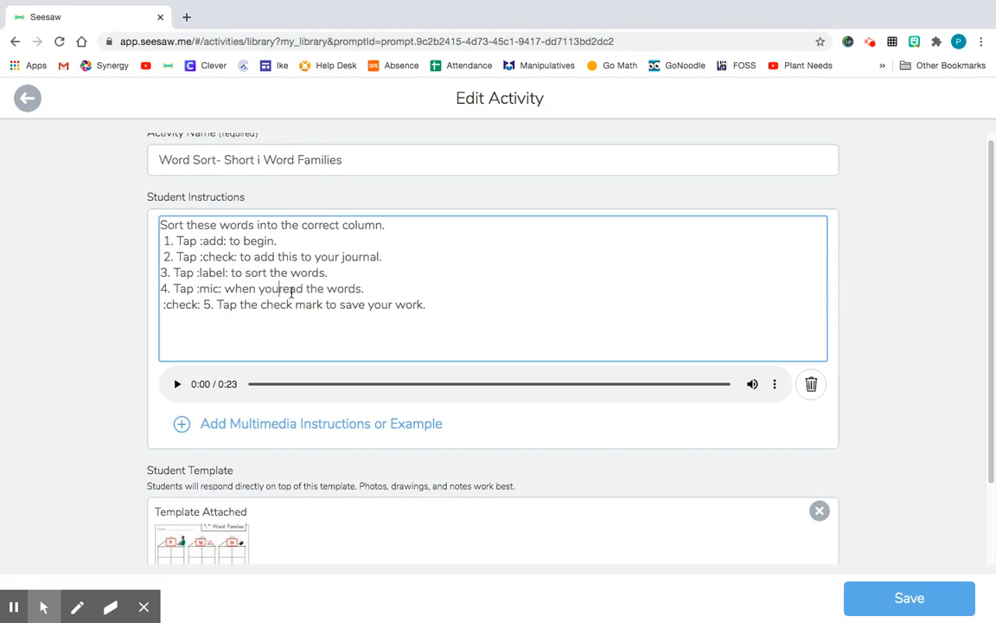
text(dy to)
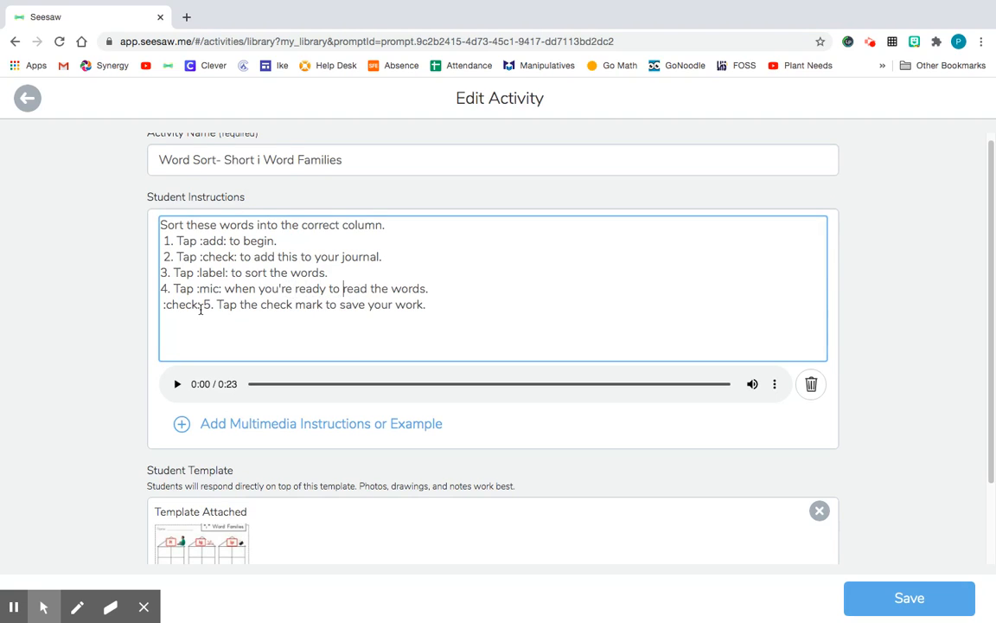
Reword the fifth student instruction to read "5. Tap :check: to save your work."
drag(202, 306, 162, 306)
key(BackSpace)
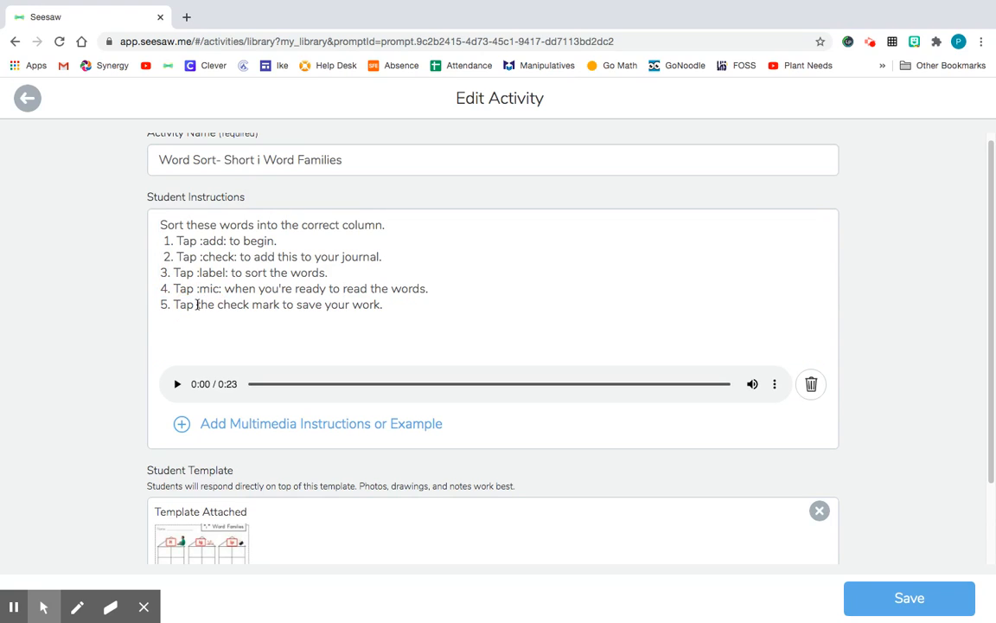
text(:check:)
drag(239, 304, 323, 310)
key(BackSpace)
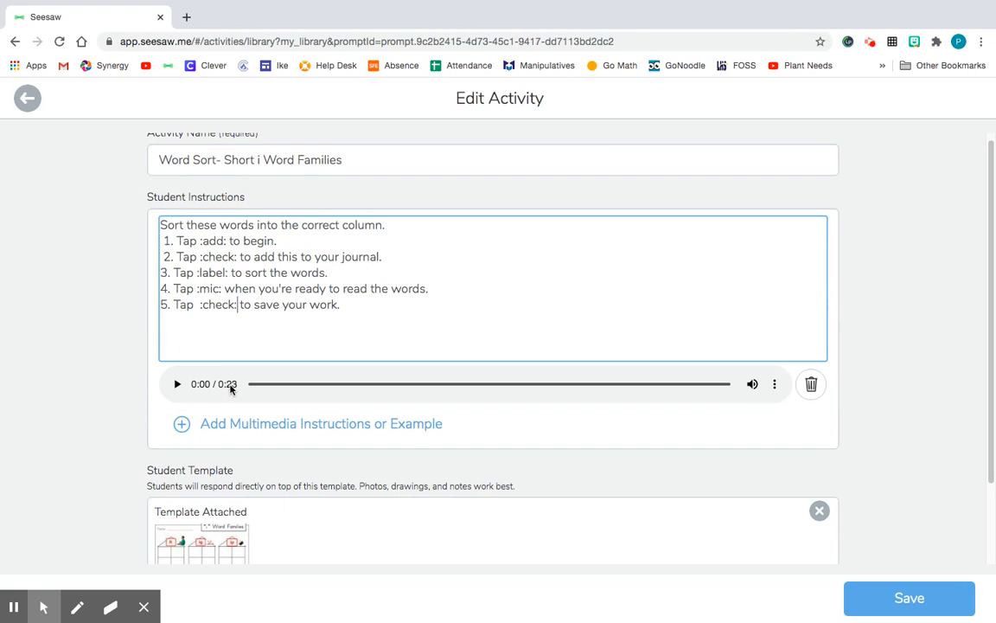
Listen to the start of the existing voice instructions and delete that recording from the activity
click(753, 387)
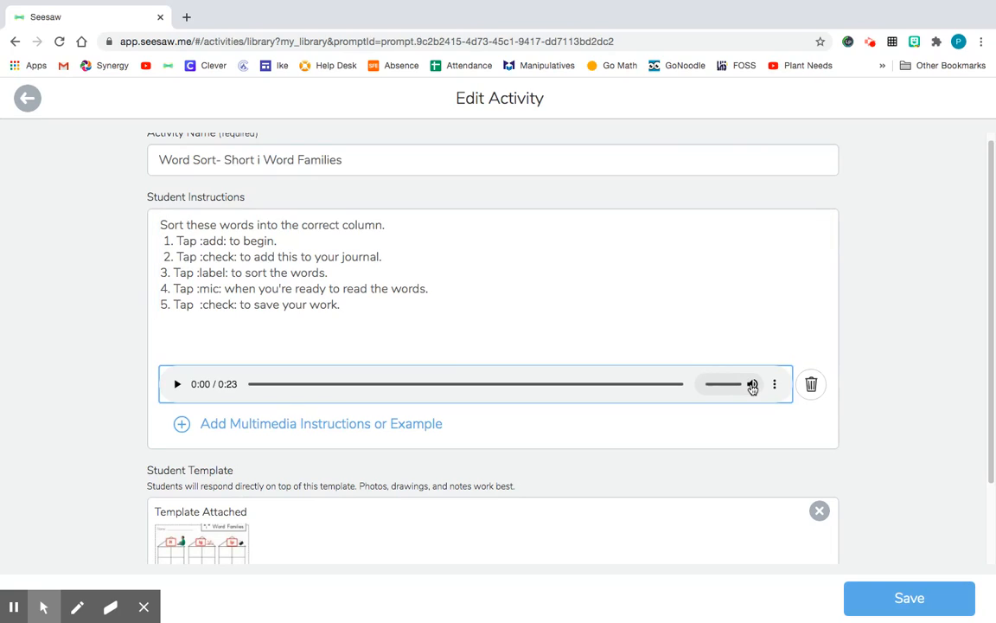
click(751, 384)
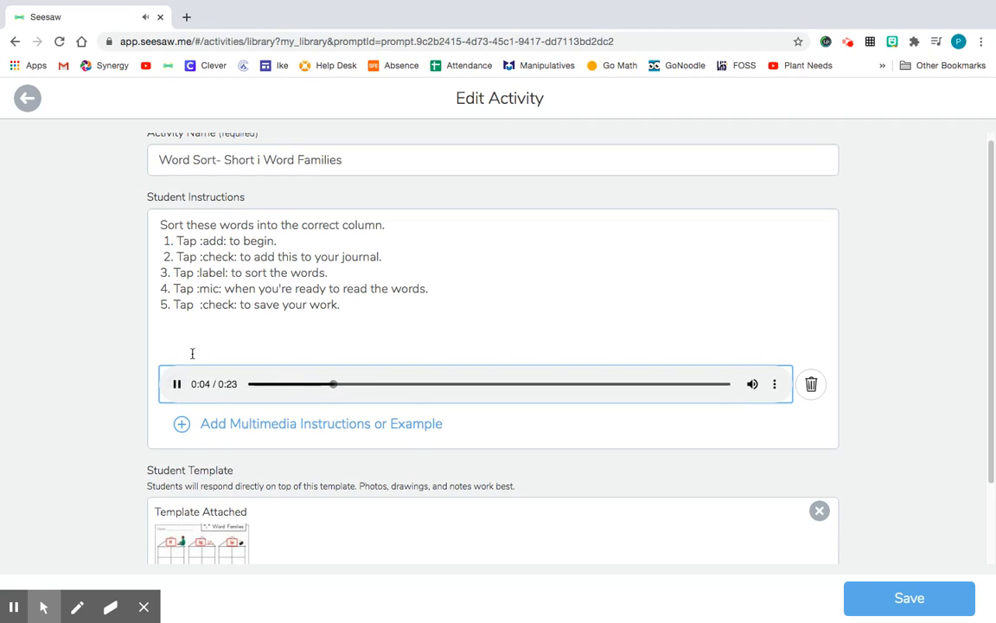
click(177, 386)
click(811, 385)
click(570, 310)
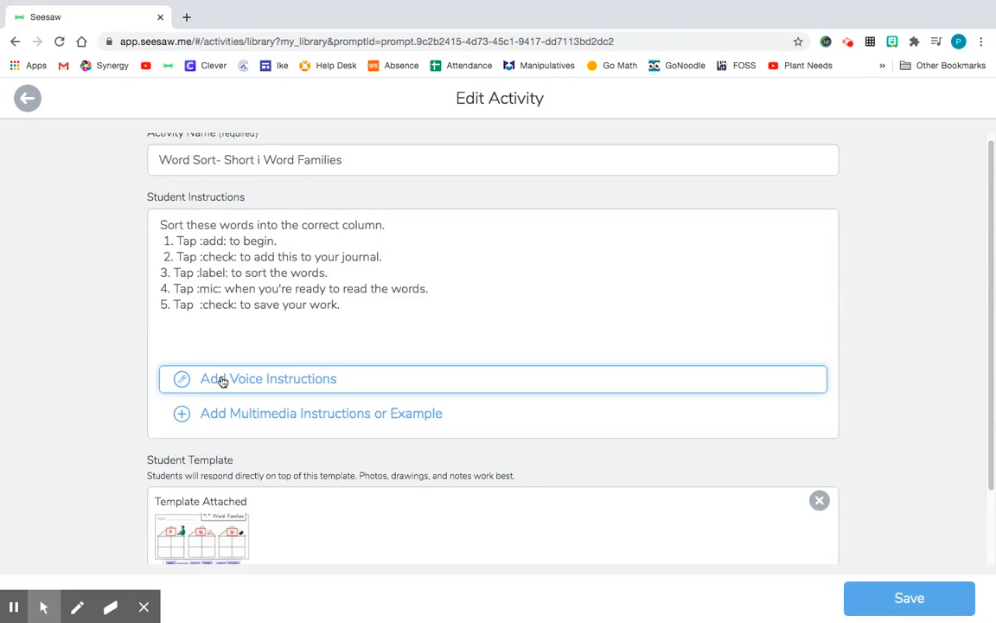
Record new voice instructions of about 17 seconds for the activity and play back the beginning
click(222, 381)
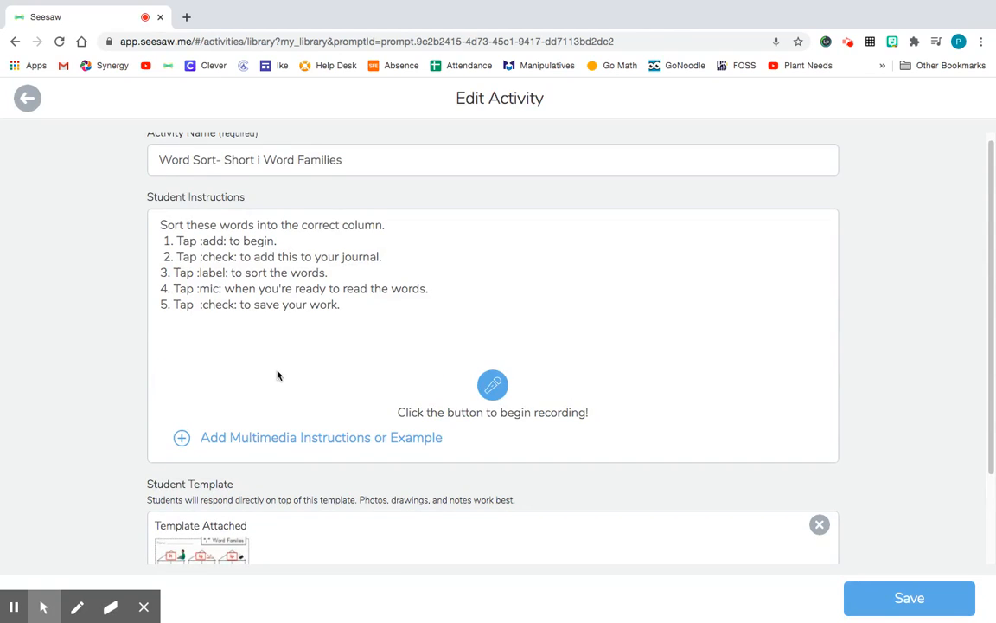
click(495, 385)
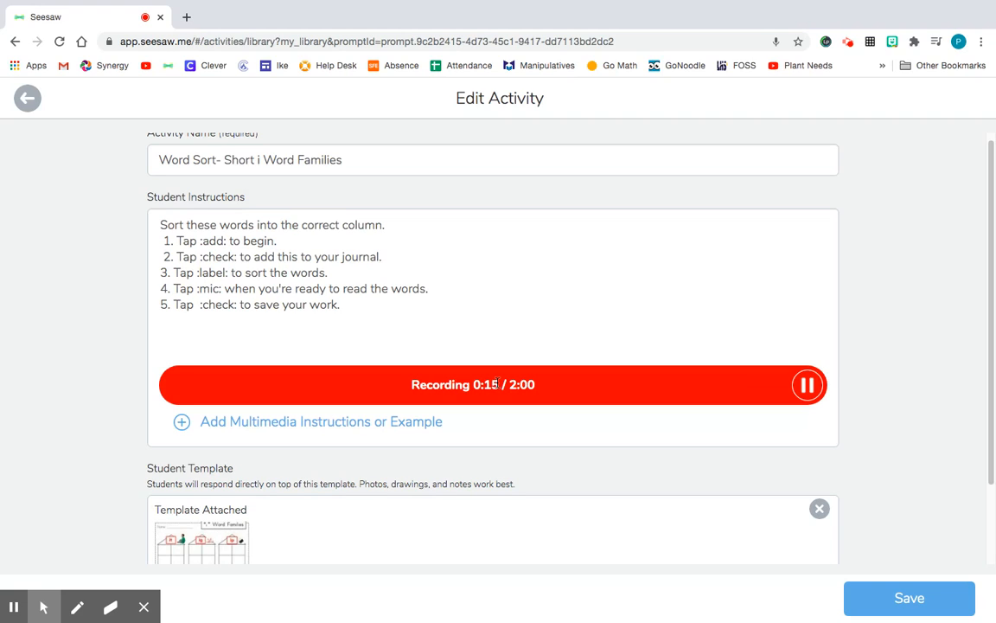
click(807, 387)
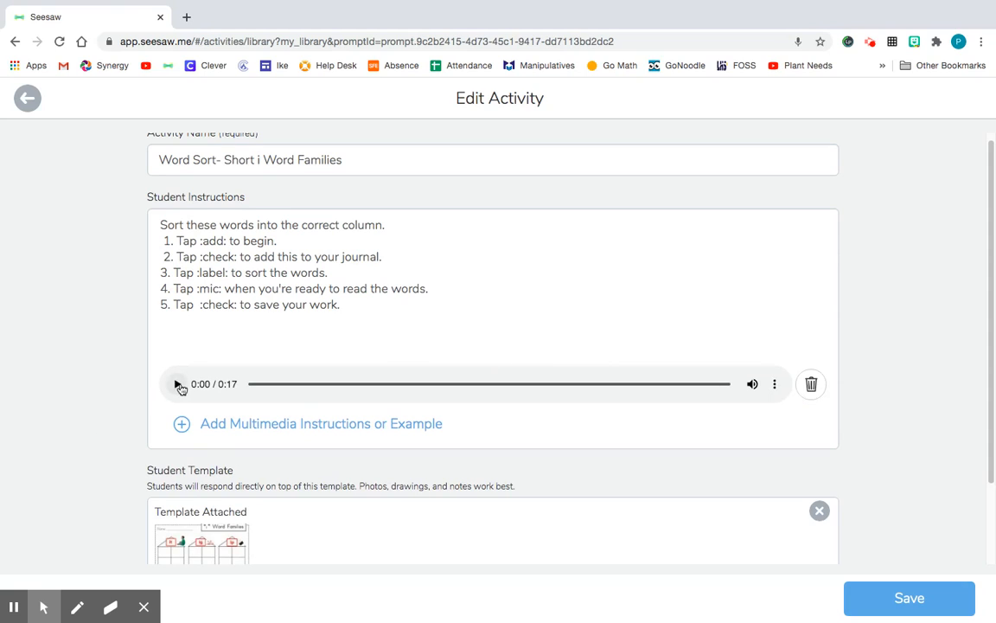
click(178, 386)
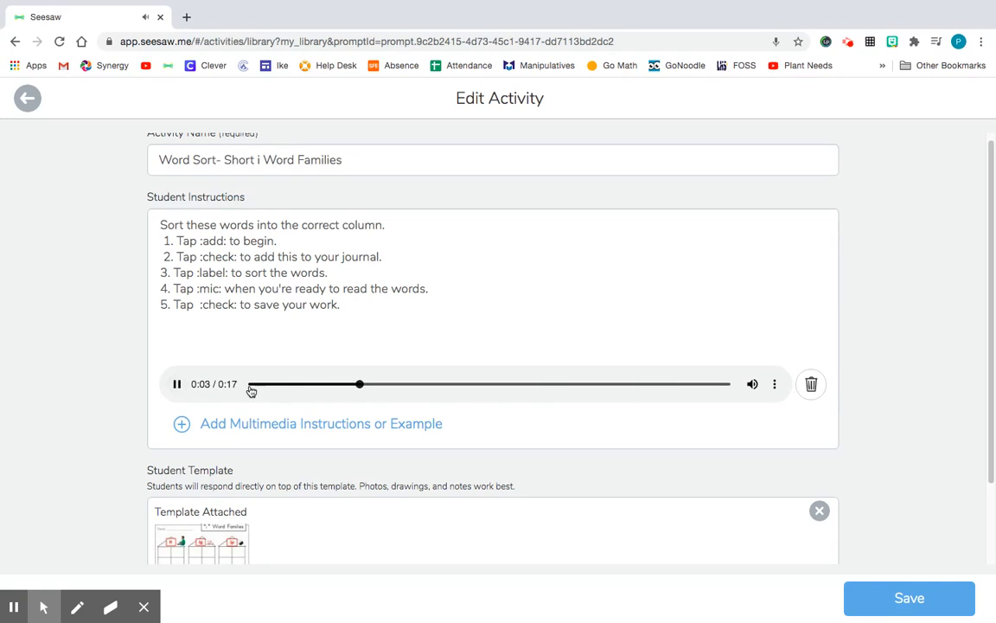
click(177, 386)
Check the attached student template in its editor, confirm it, and save the edited activity
scroll(250, 339, down, 2)
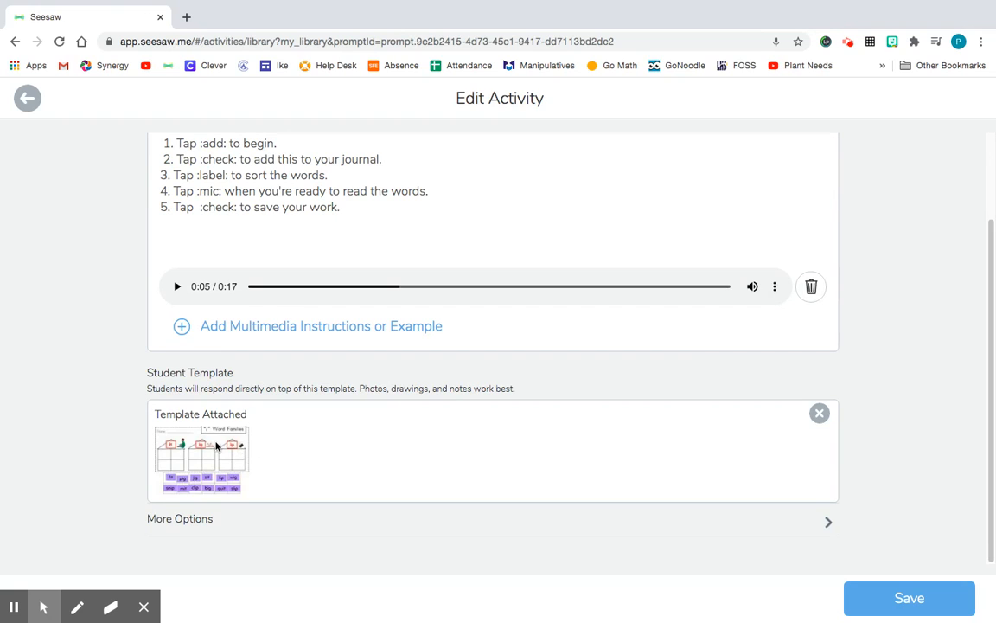
click(218, 446)
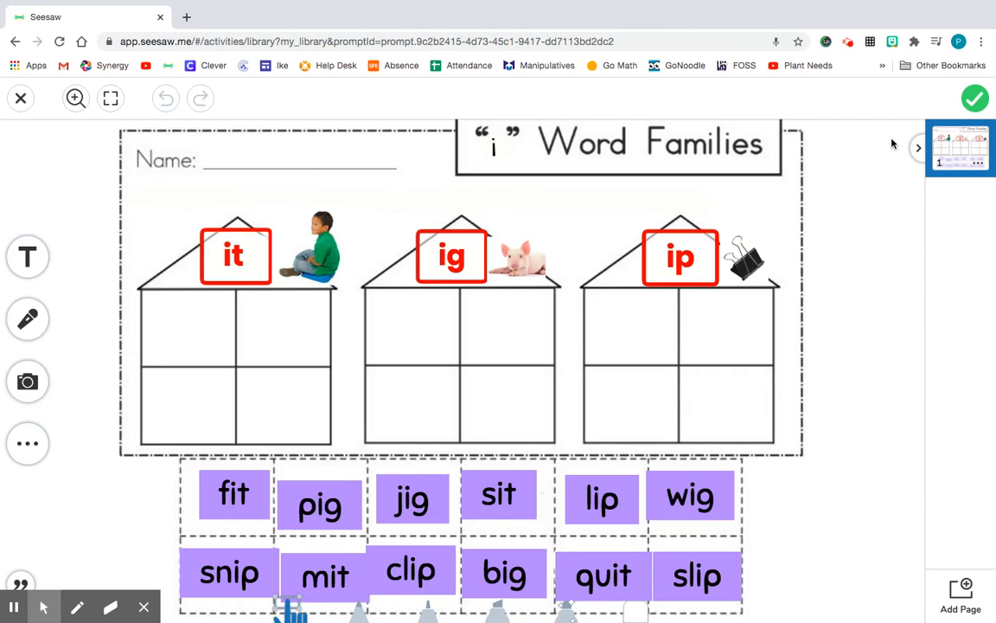
click(974, 99)
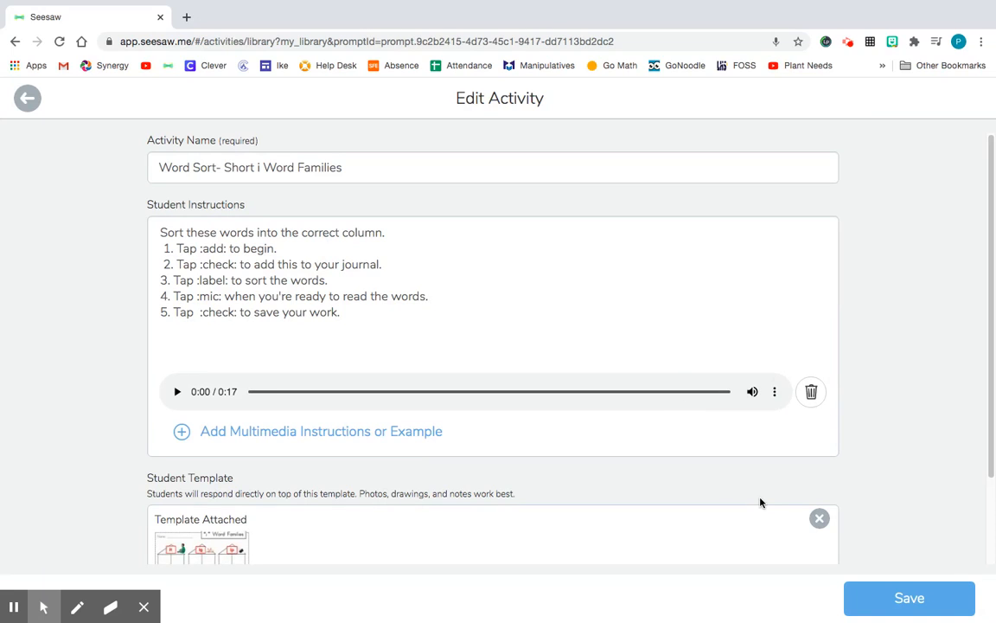
click(906, 598)
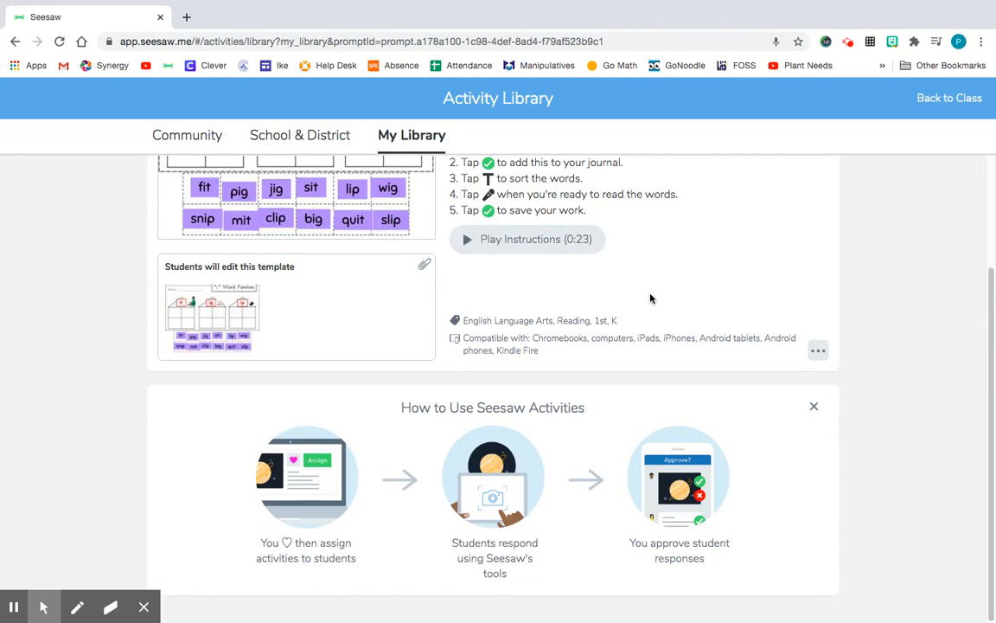
scroll(651, 298, up, 3)
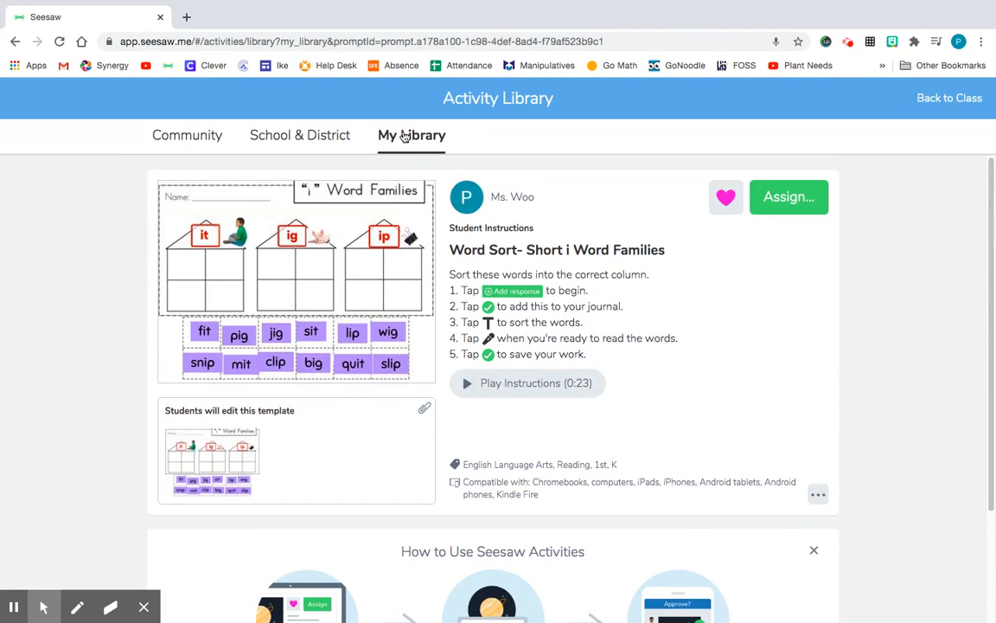
Remove the original author's "Word Sort- Short i Word Families" activity from My Library, keeping the edited copy
click(405, 137)
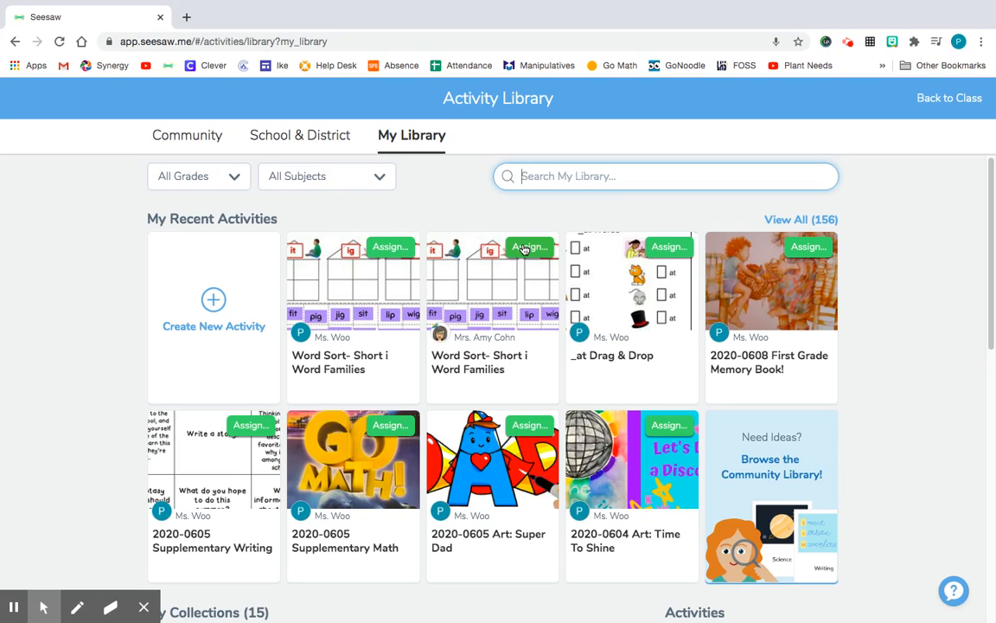
click(522, 303)
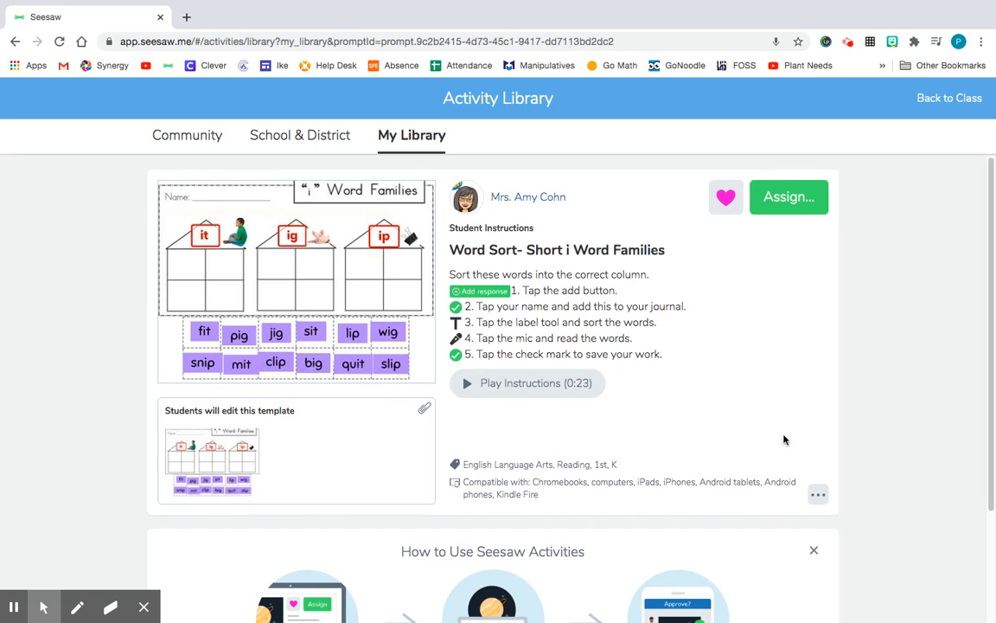
click(818, 495)
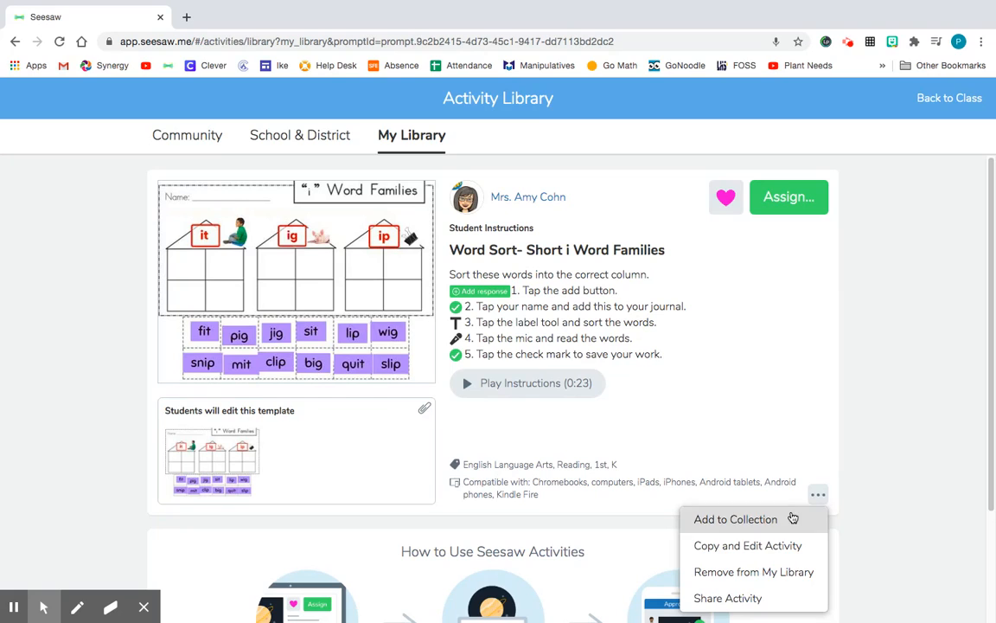
click(761, 572)
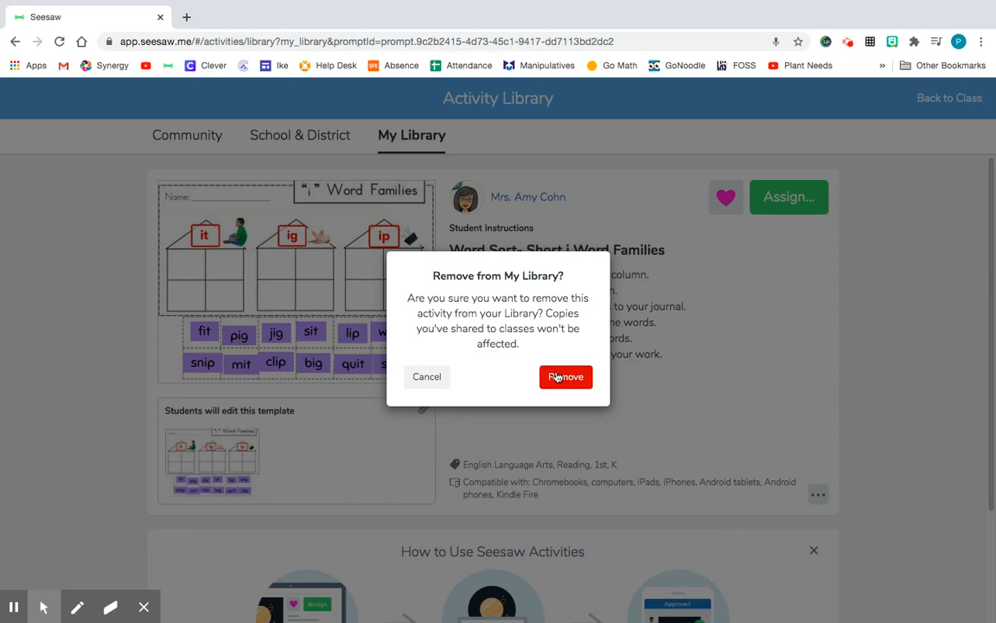
click(564, 377)
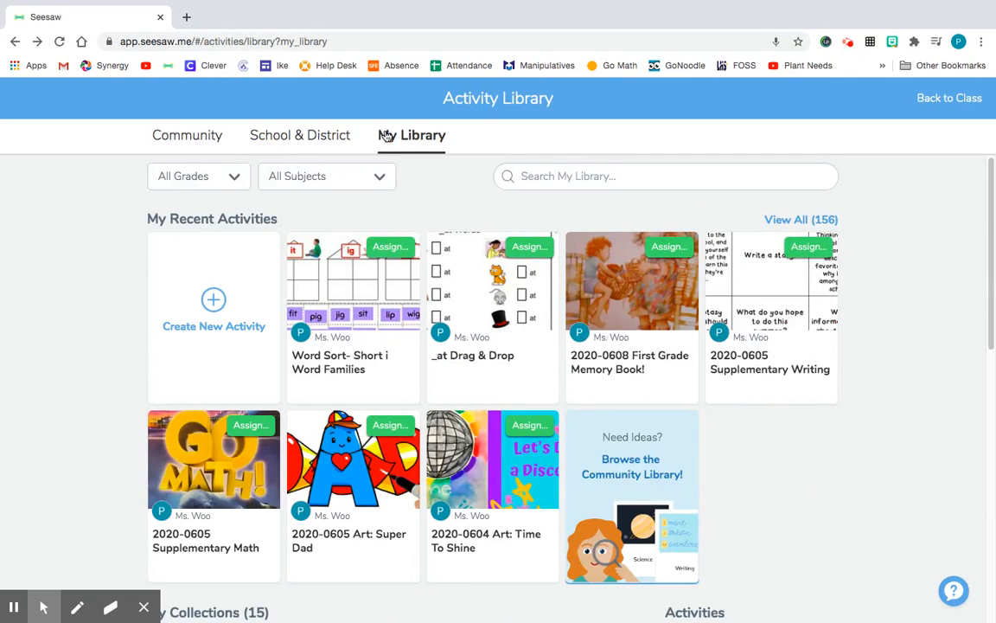